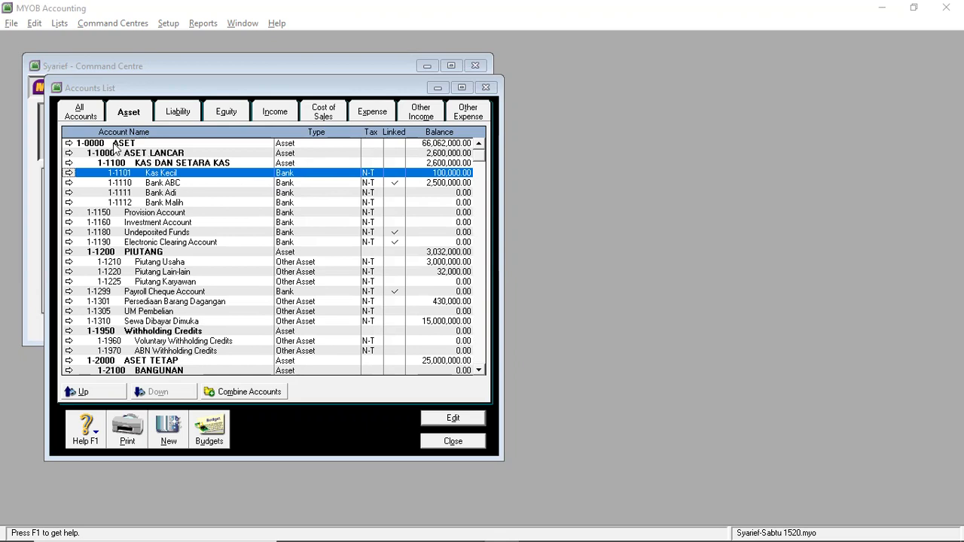
Step: Review the liability, equity and asset accounts, checking which asset accounts are marked as linked
{"action": "left_click", "coordinate": [194, 115]}
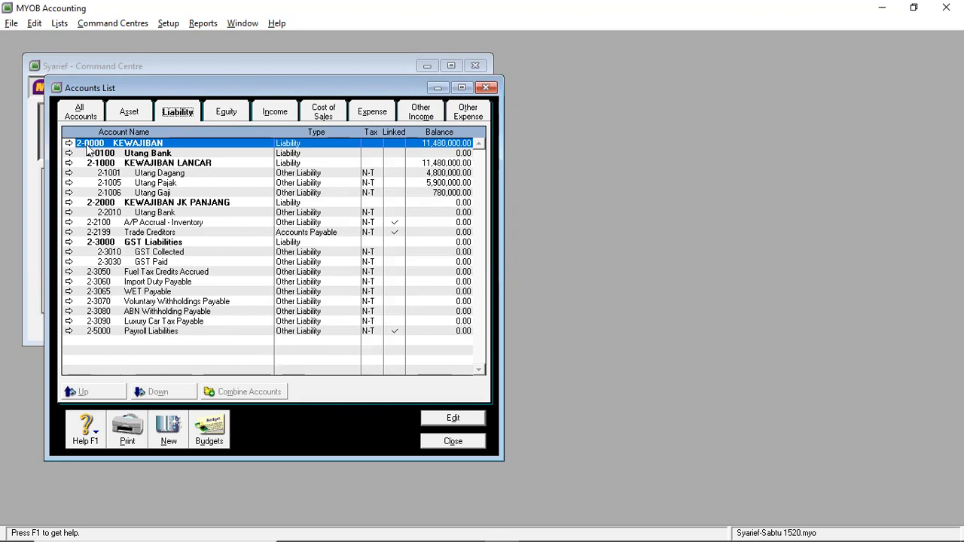
{"action": "left_click", "coordinate": [221, 116]}
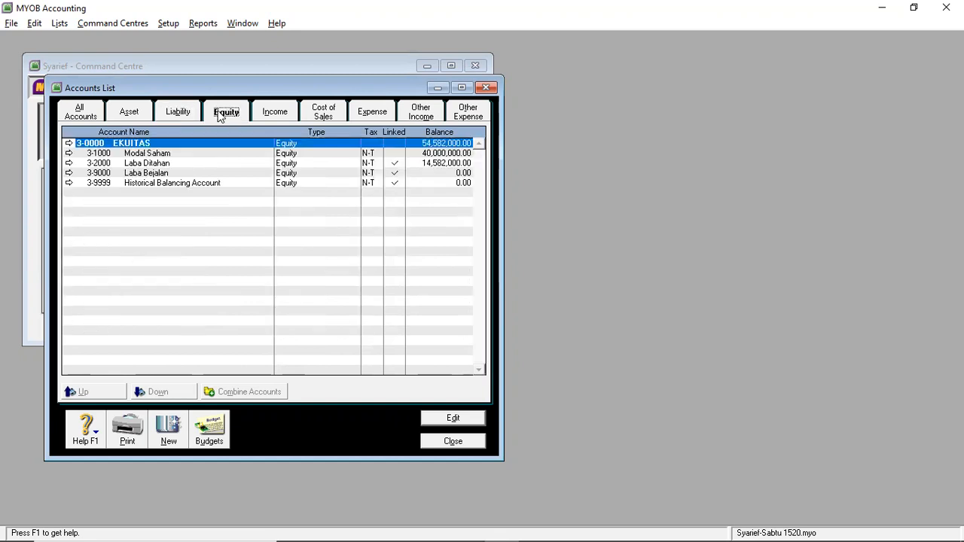
{"action": "left_click", "coordinate": [137, 117]}
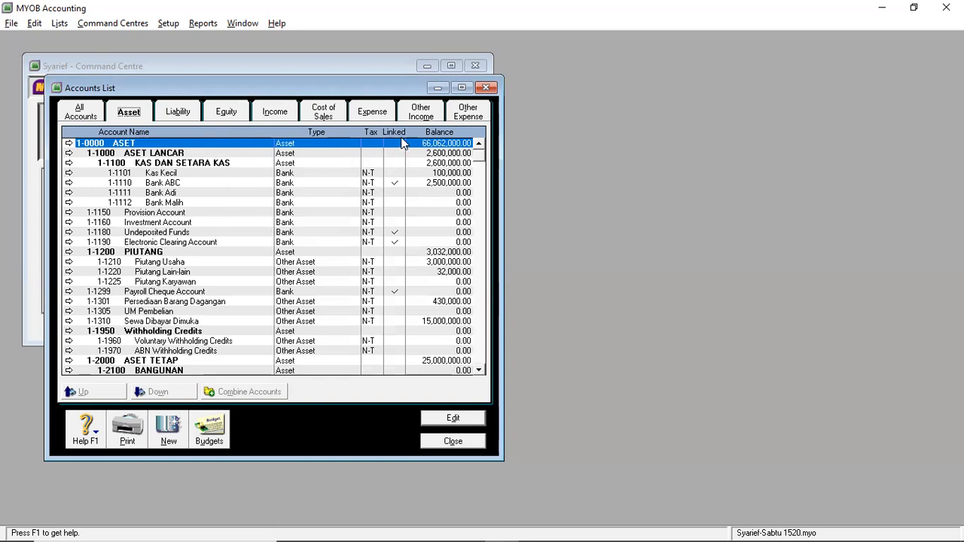
{"action": "left_click", "coordinate": [398, 184]}
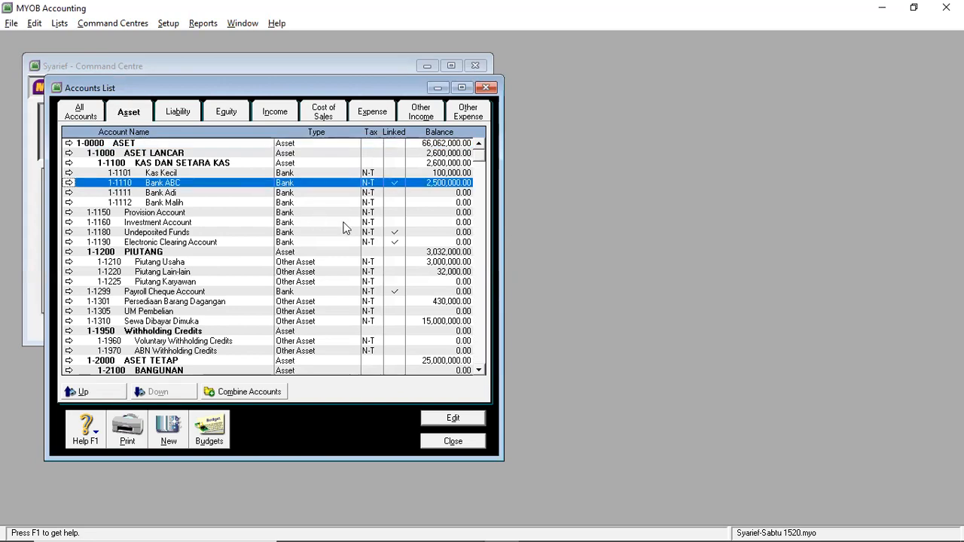
{"action": "left_click", "coordinate": [393, 233]}
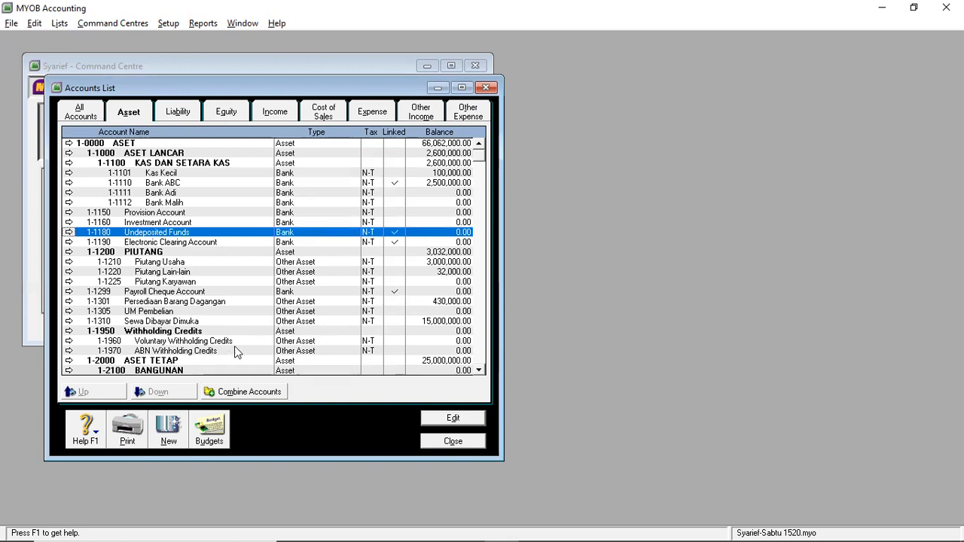
{"action": "left_click", "coordinate": [207, 344]}
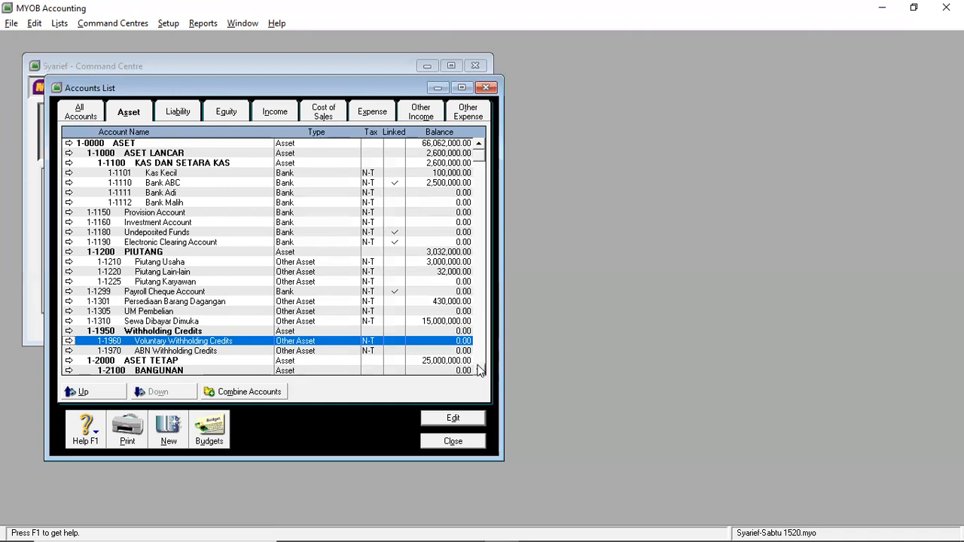
{"action": "scroll", "coordinate": [480, 370], "scroll_direction": "down", "scroll_amount": 5}
{"action": "scroll", "coordinate": [480, 372], "scroll_direction": "down", "scroll_amount": 5}
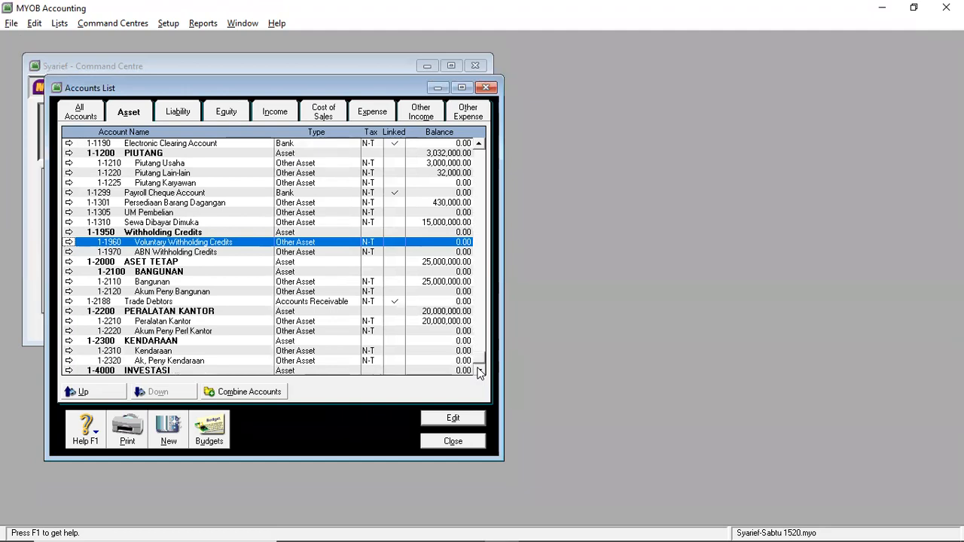
Step: Browse the list of all accounts from the assets through the liabilities to the start of equity
{"action": "left_click", "coordinate": [83, 122]}
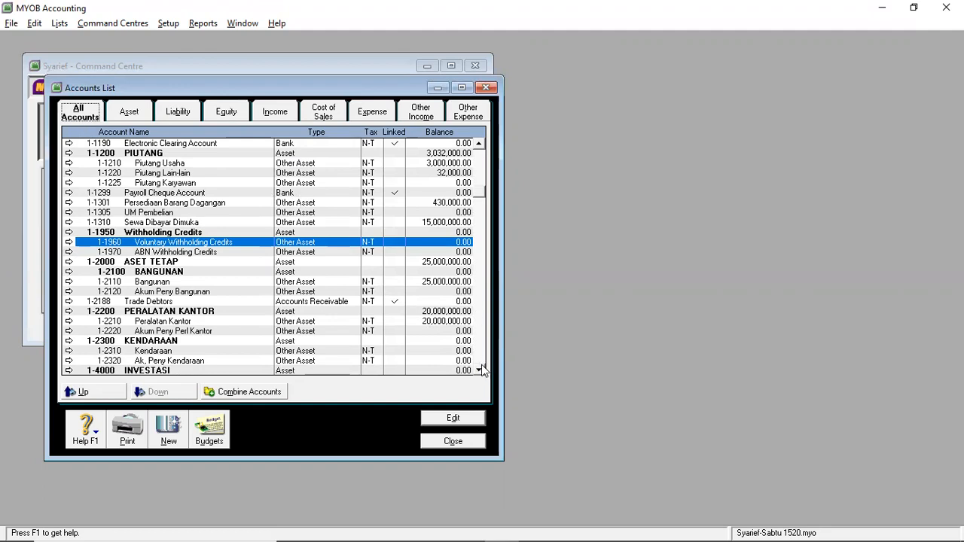
{"action": "scroll", "coordinate": [481, 370], "scroll_direction": "down", "scroll_amount": 2}
{"action": "scroll", "coordinate": [481, 372], "scroll_direction": "down", "scroll_amount": 3}
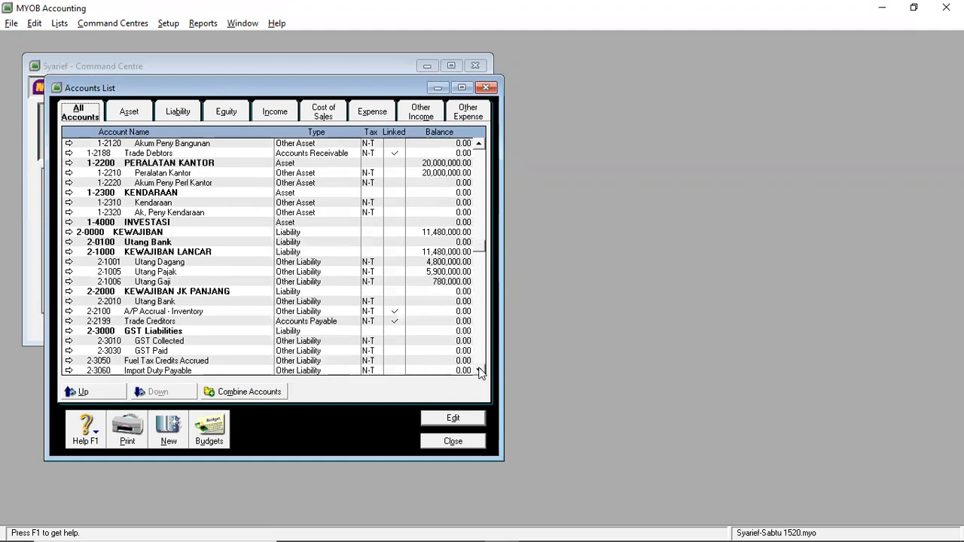
{"action": "left_click", "coordinate": [479, 370]}
{"action": "left_click", "coordinate": [479, 370]}
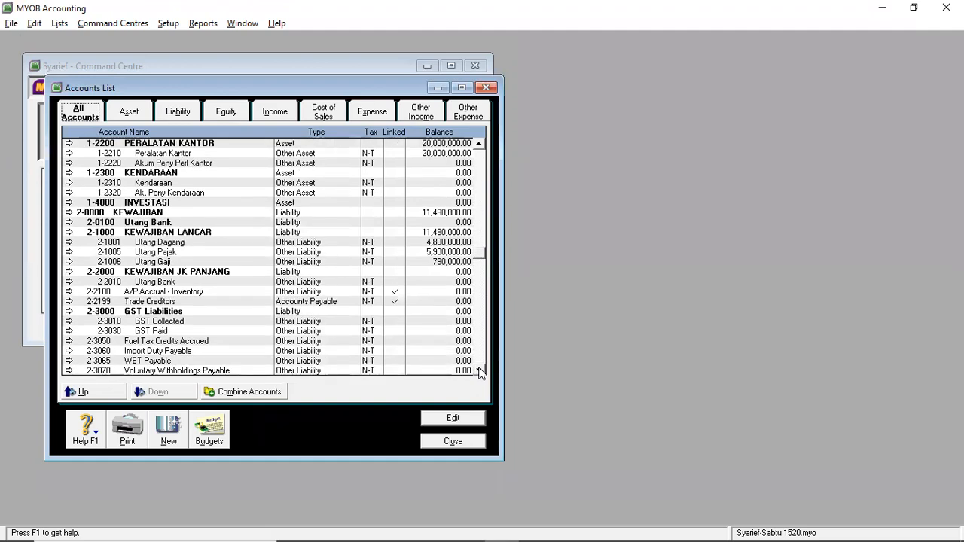
{"action": "left_click", "coordinate": [478, 369]}
{"action": "left_click", "coordinate": [478, 370]}
{"action": "left_click", "coordinate": [479, 370]}
{"action": "left_click", "coordinate": [479, 370]}
{"action": "left_click", "coordinate": [478, 369]}
{"action": "left_click", "coordinate": [479, 370]}
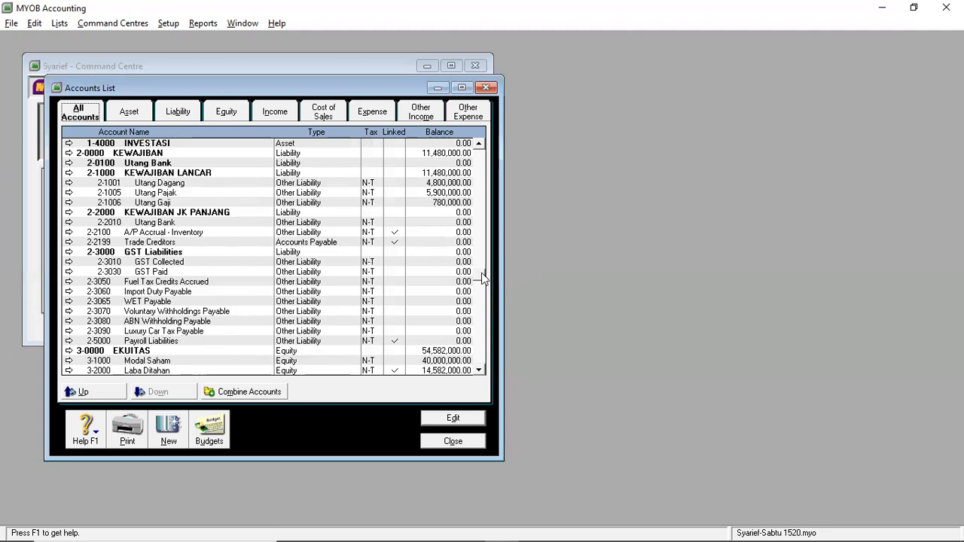
Step: Try to delete the linked Payroll Liabilities account from its account record
{"action": "left_click", "coordinate": [173, 341]}
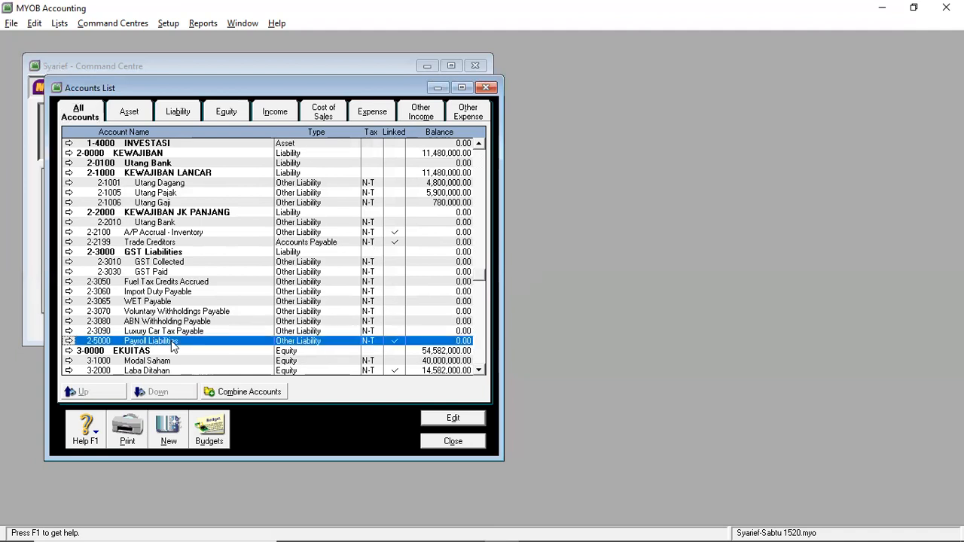
{"action": "double_click", "coordinate": [171, 340]}
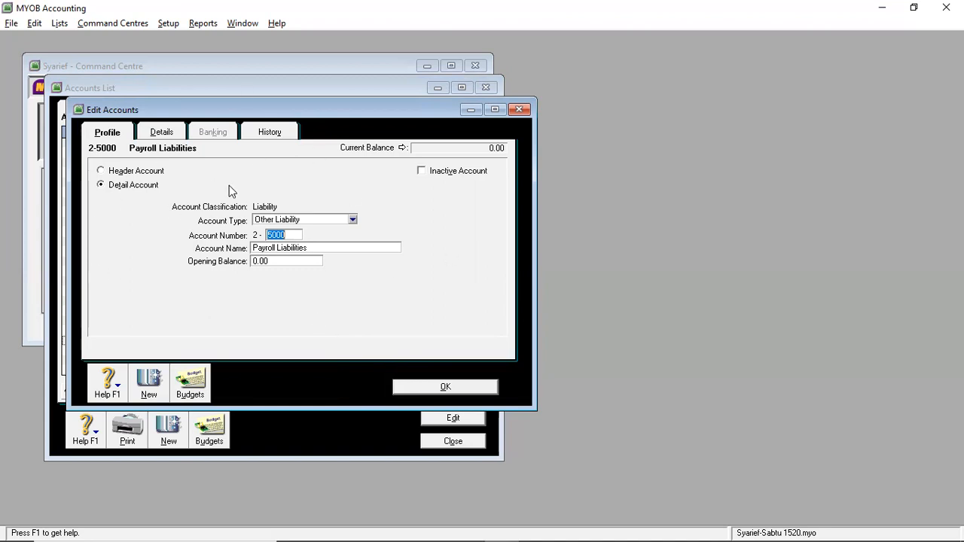
{"action": "left_click", "coordinate": [35, 24]}
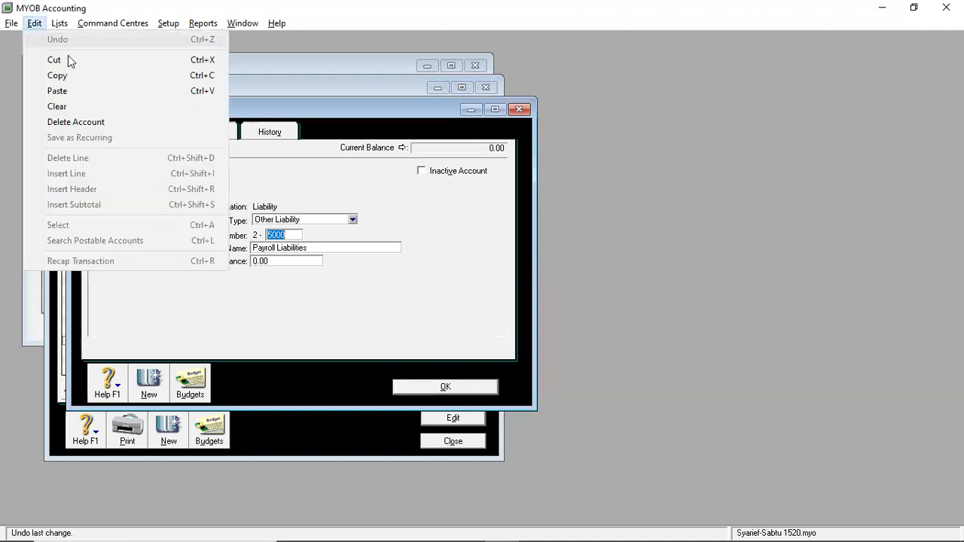
{"action": "left_click", "coordinate": [94, 125]}
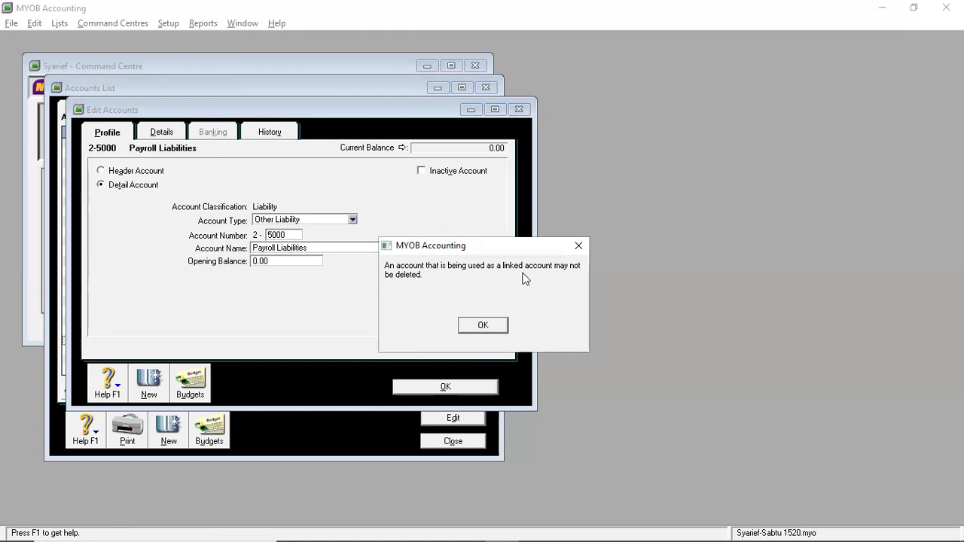
{"action": "left_click", "coordinate": [468, 331]}
{"action": "left_click", "coordinate": [426, 387]}
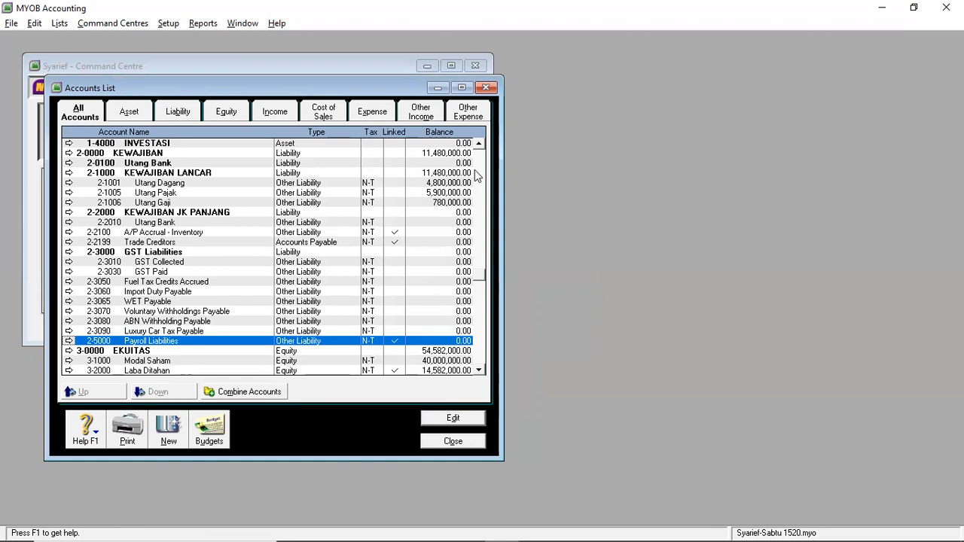
Step: Delete the unlinked Provision Account from the asset accounts
{"action": "left_click", "coordinate": [478, 143]}
{"action": "left_click", "coordinate": [478, 143]}
{"action": "left_click_drag", "start_coordinate": [478, 143], "coordinate": [478, 143]}
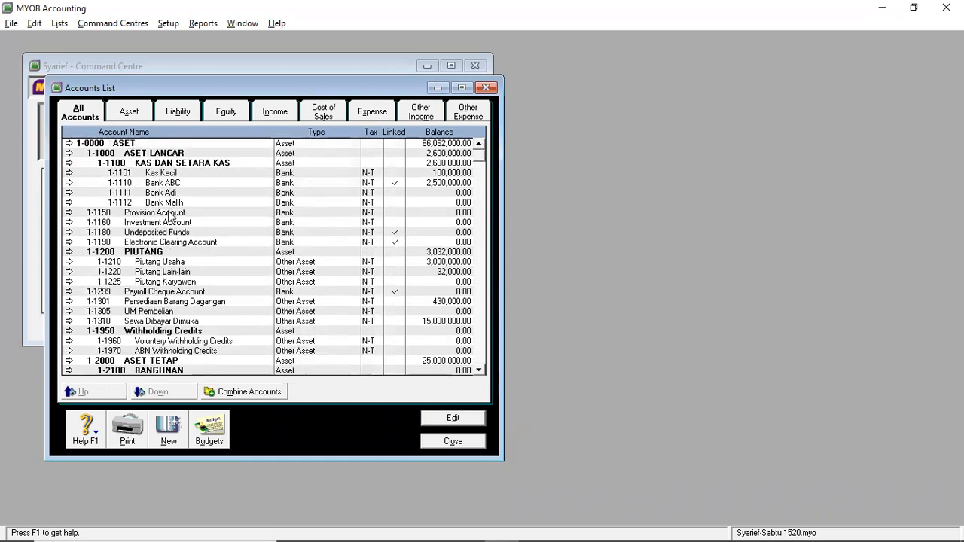
{"action": "left_click", "coordinate": [170, 217]}
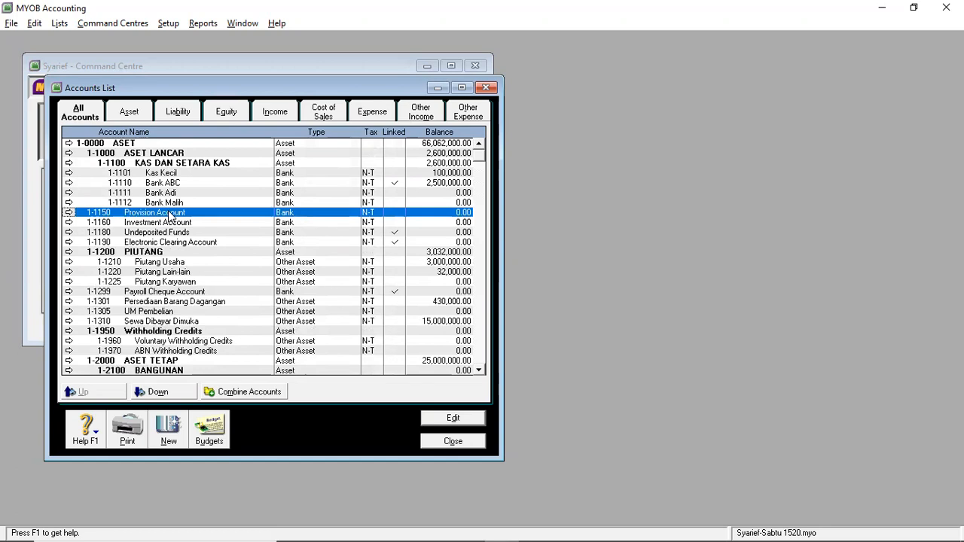
{"action": "double_click", "coordinate": [171, 216]}
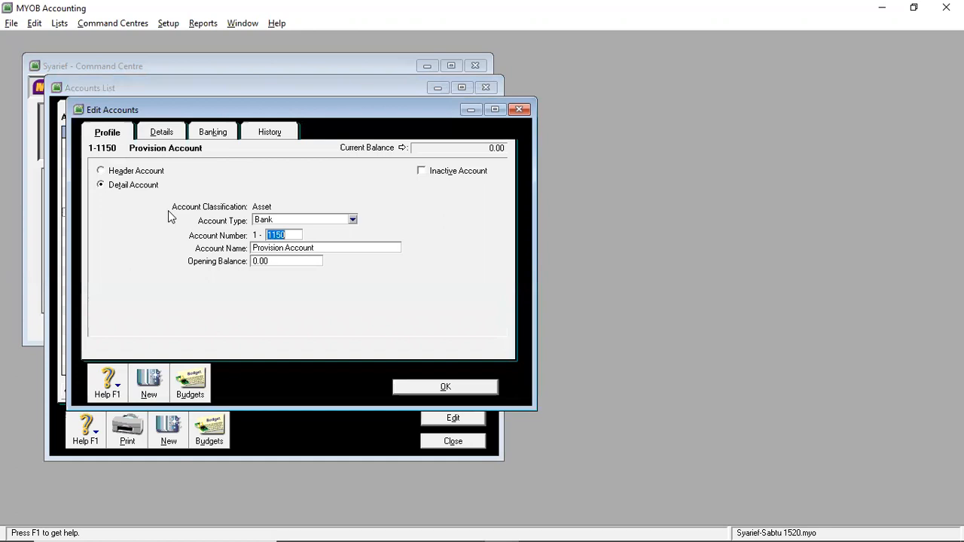
{"action": "left_click", "coordinate": [35, 23]}
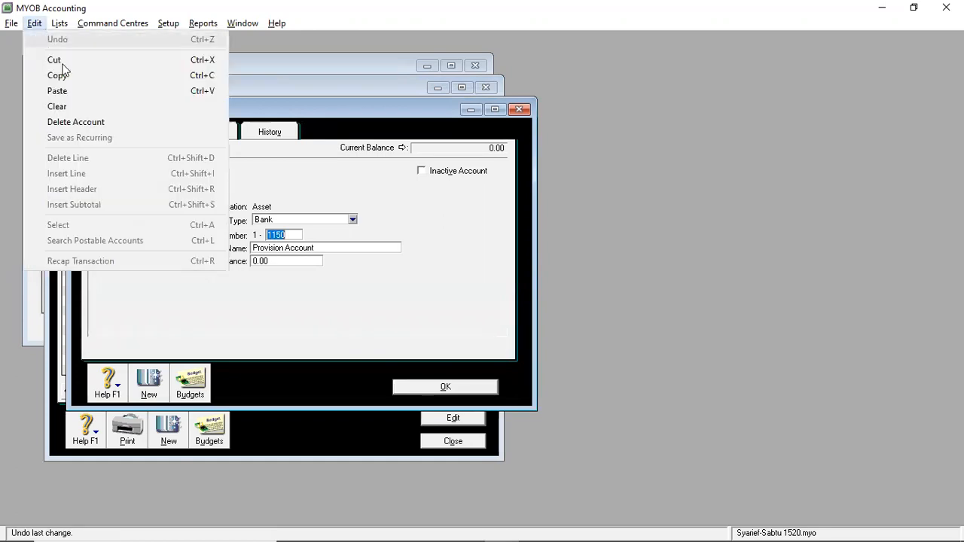
{"action": "left_click", "coordinate": [88, 123]}
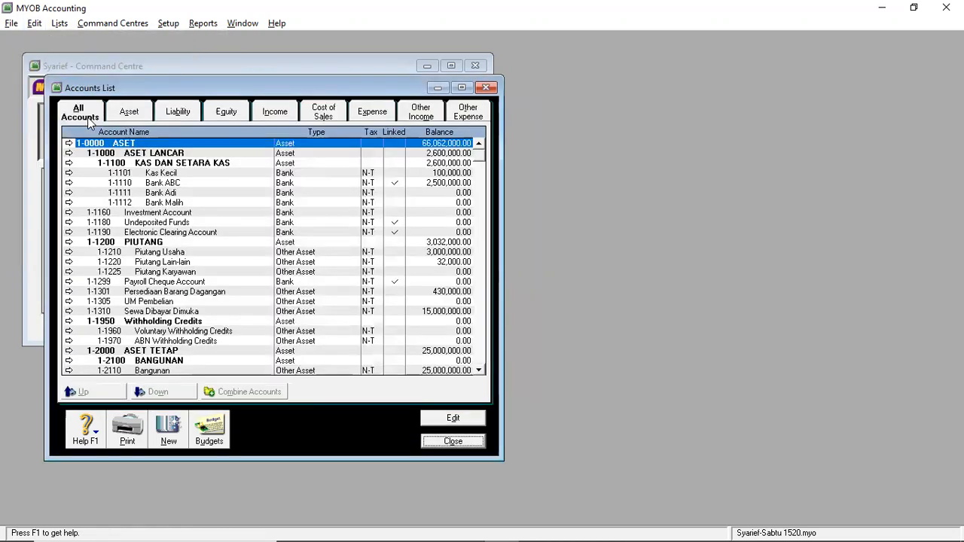
Step: Delete the unlinked Investment Account from the asset accounts
{"action": "double_click", "coordinate": [166, 217]}
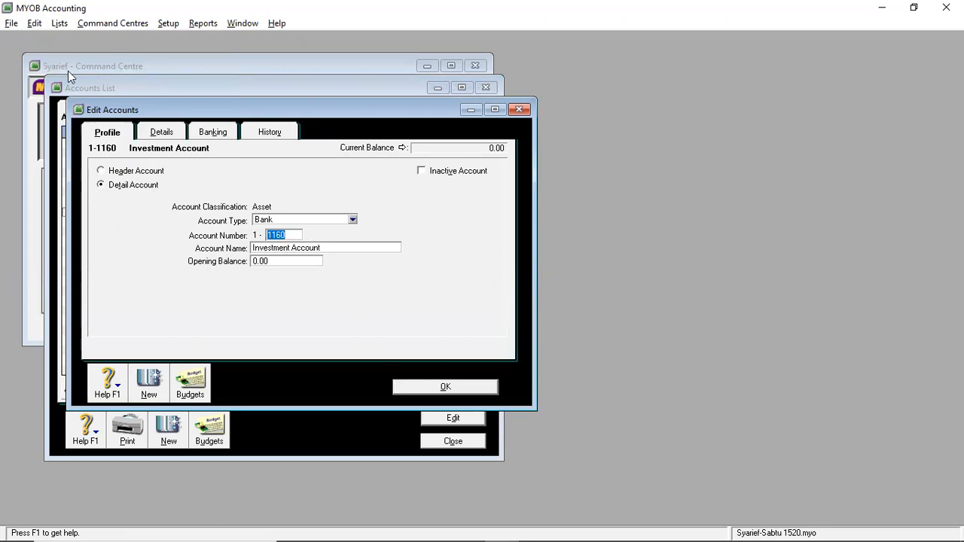
{"action": "left_click", "coordinate": [34, 24]}
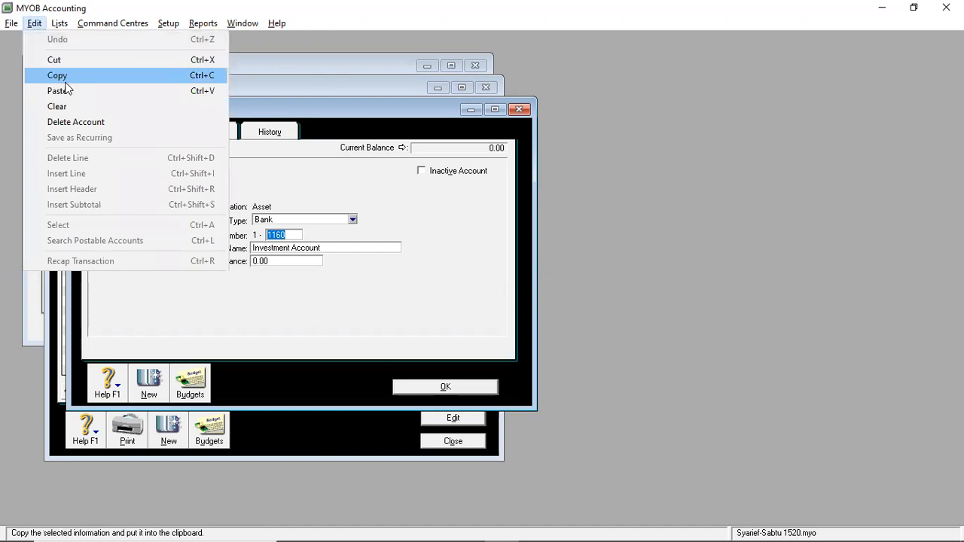
{"action": "left_click", "coordinate": [69, 121]}
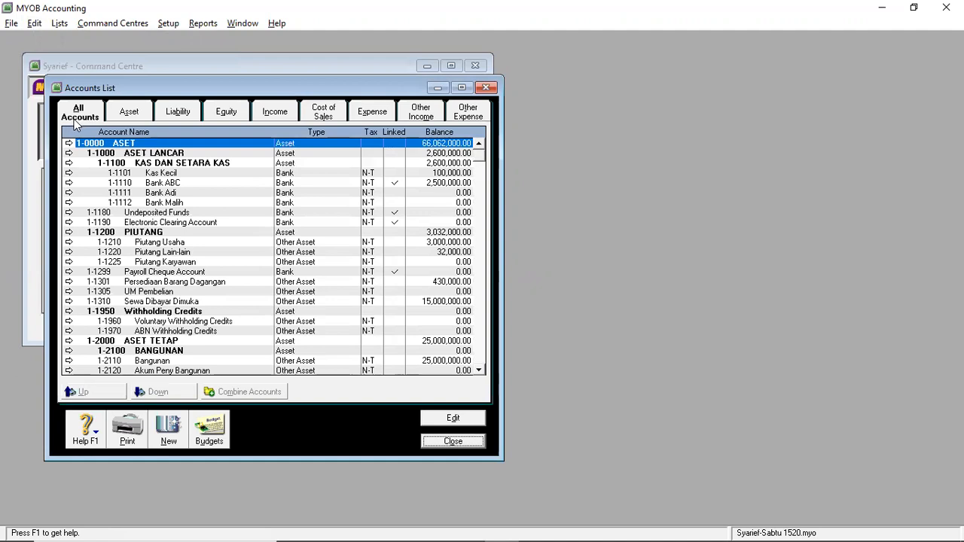
Step: Check in the Undeposited Funds account's details which linked account function it serves
{"action": "left_click", "coordinate": [167, 216]}
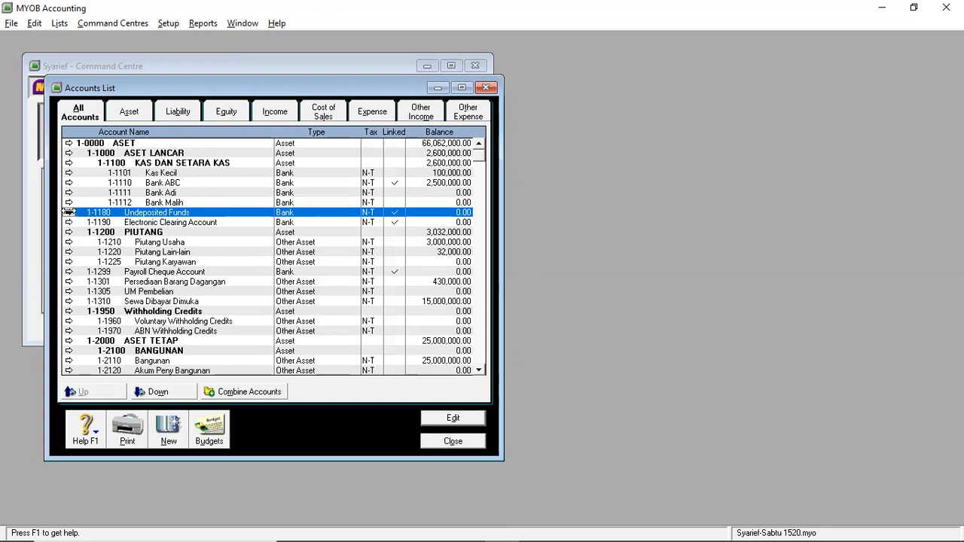
{"action": "left_click", "coordinate": [69, 212]}
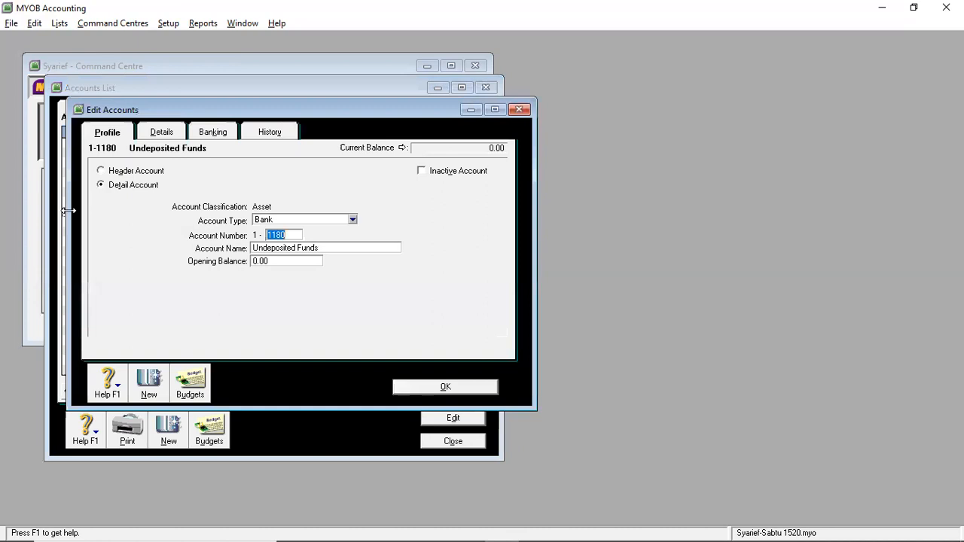
{"action": "left_click", "coordinate": [157, 136]}
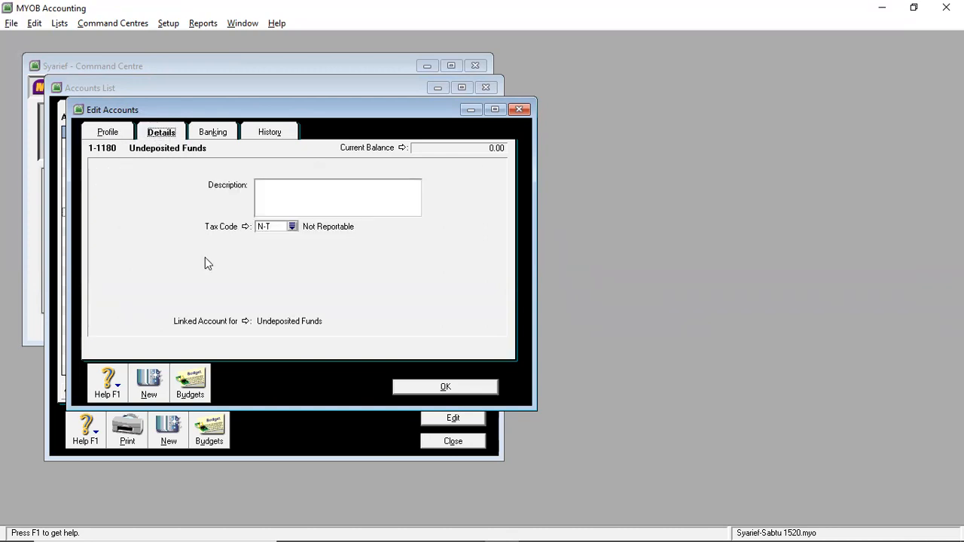
{"action": "left_click", "coordinate": [244, 322]}
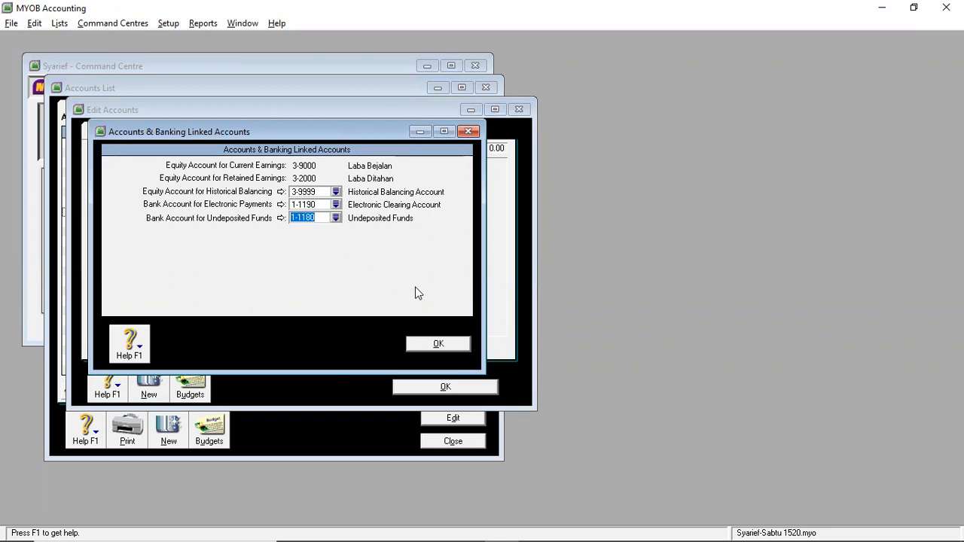
{"action": "left_click", "coordinate": [428, 345]}
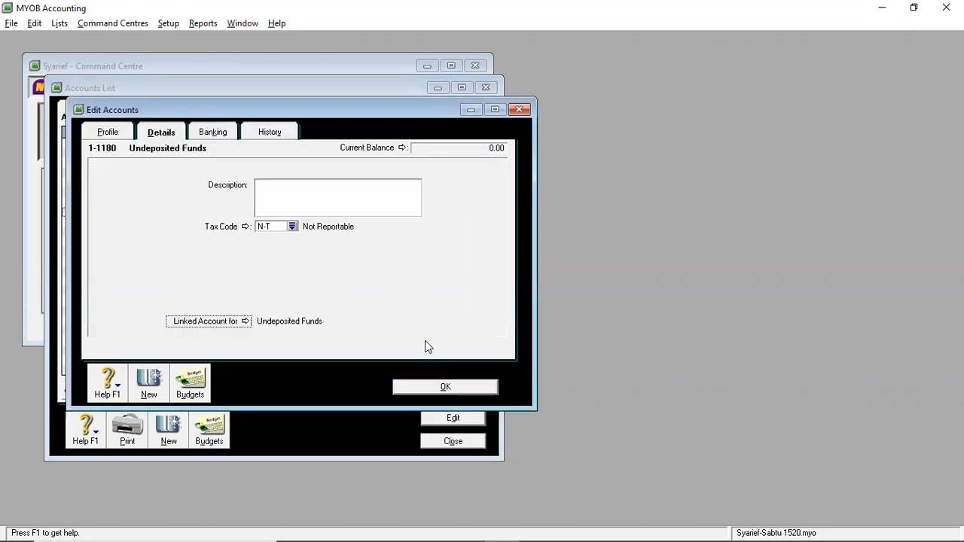
{"action": "left_click", "coordinate": [444, 387]}
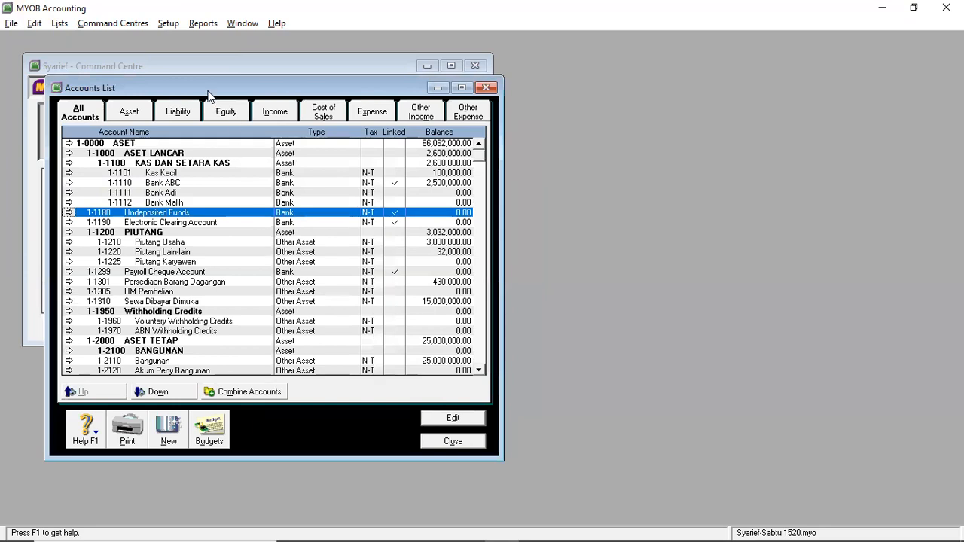
Step: Change the linked bank account for undeposited funds to 1-1110 Bank ABC in the Accounts & Banking linked accounts
{"action": "left_click", "coordinate": [167, 23]}
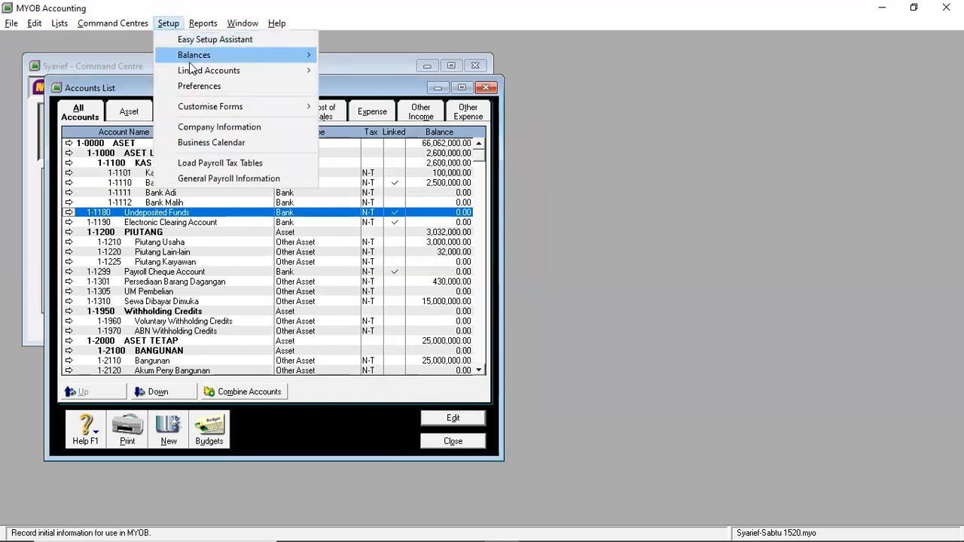
{"action": "mouse_move", "coordinate": [193, 71]}
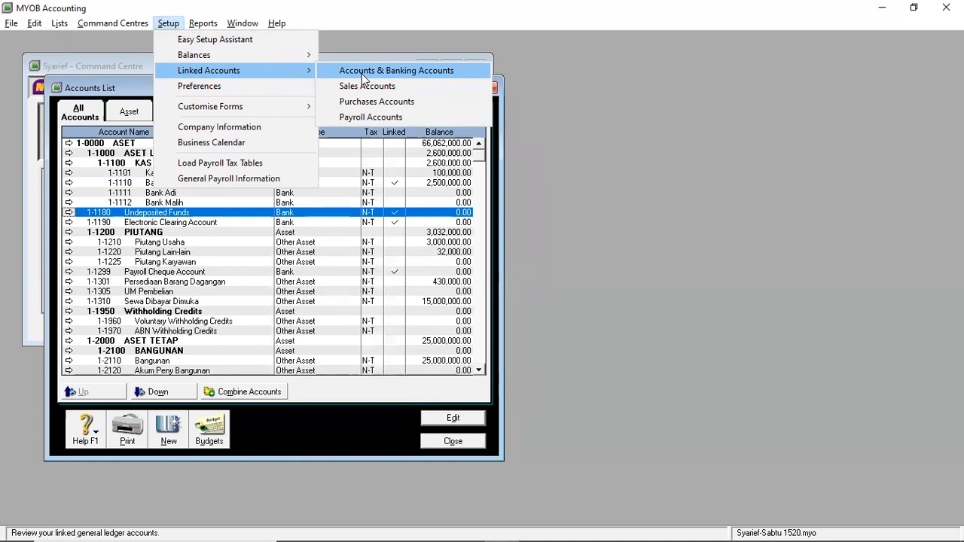
{"action": "left_click", "coordinate": [363, 76]}
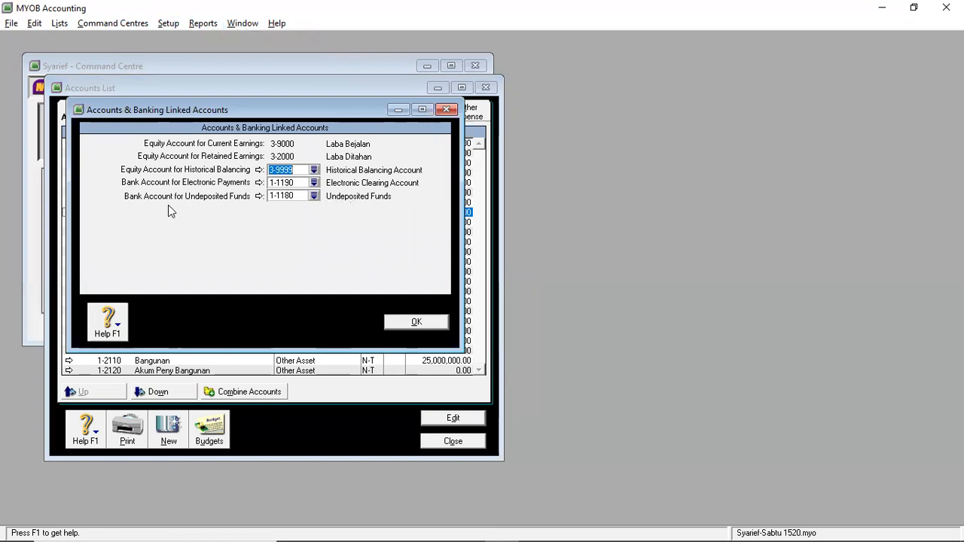
{"action": "left_click", "coordinate": [314, 197]}
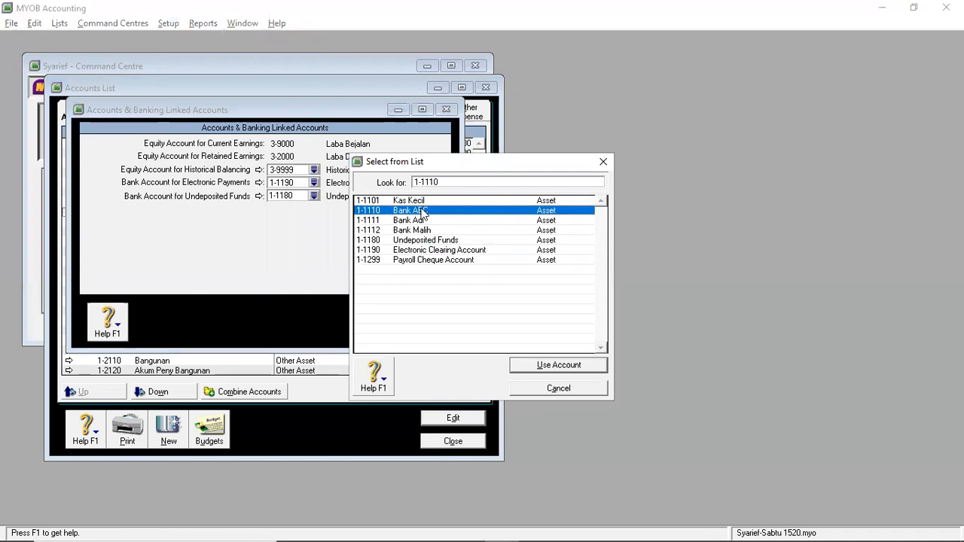
{"action": "double_click", "coordinate": [422, 211]}
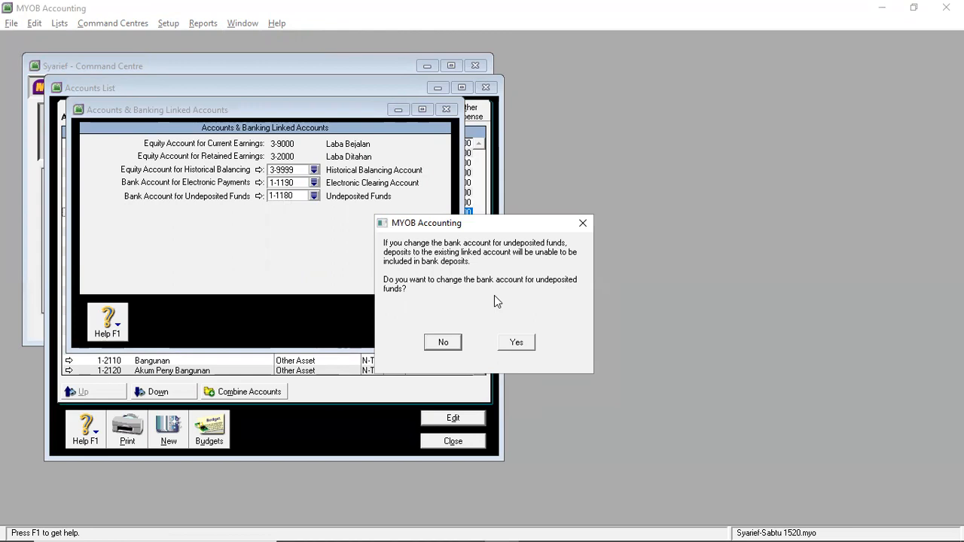
{"action": "left_click", "coordinate": [517, 343]}
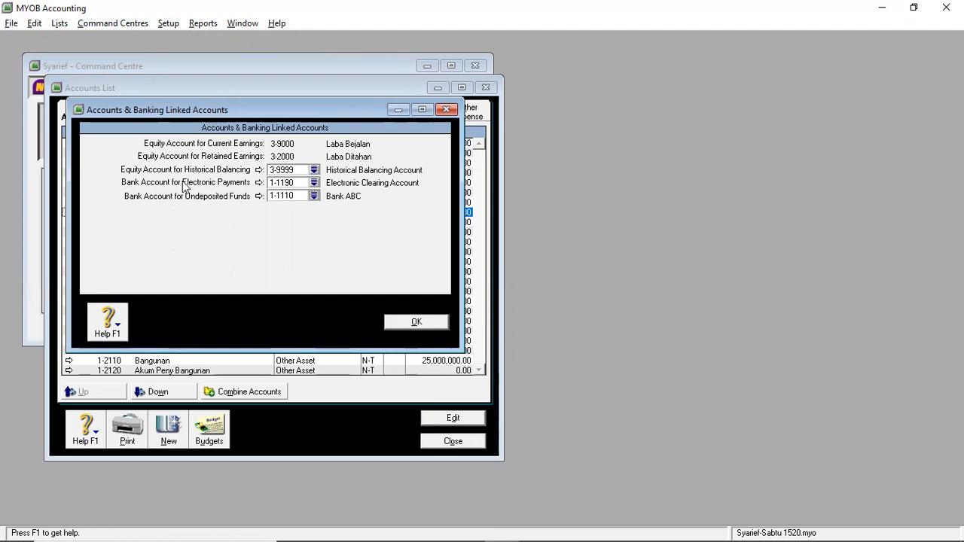
Step: Try to set the linked bank account for electronic payments to 1-1110 Bank ABC
{"action": "left_click", "coordinate": [314, 183]}
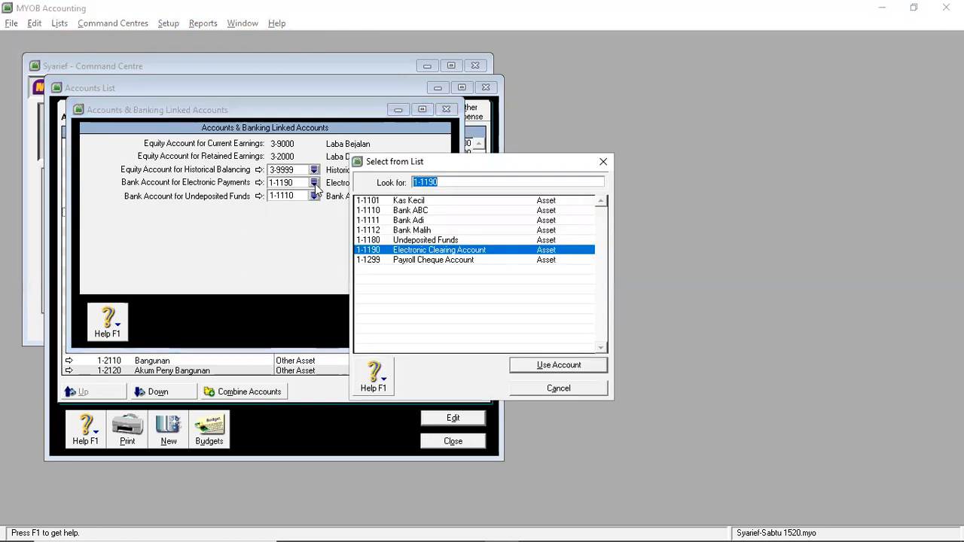
{"action": "left_click", "coordinate": [410, 213]}
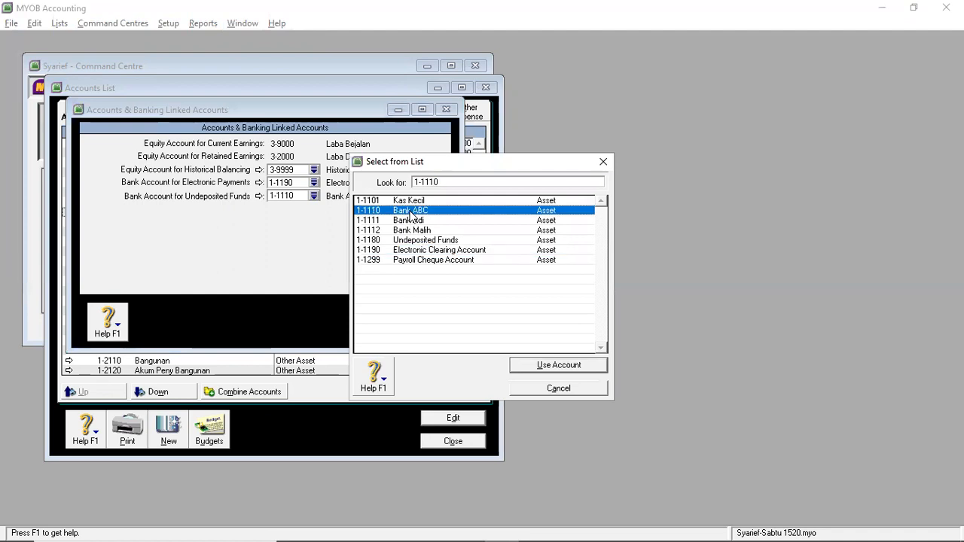
{"action": "double_click", "coordinate": [410, 211]}
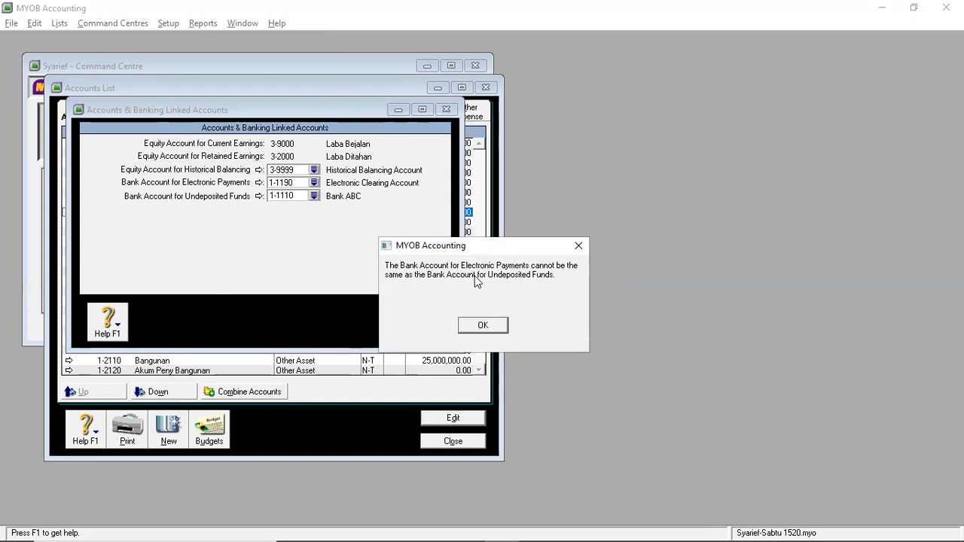
{"action": "left_click", "coordinate": [483, 327]}
Step: Change the linked bank account for electronic payments to 1-1111 Bank Adi and accept the linked account settings
{"action": "left_click", "coordinate": [314, 183]}
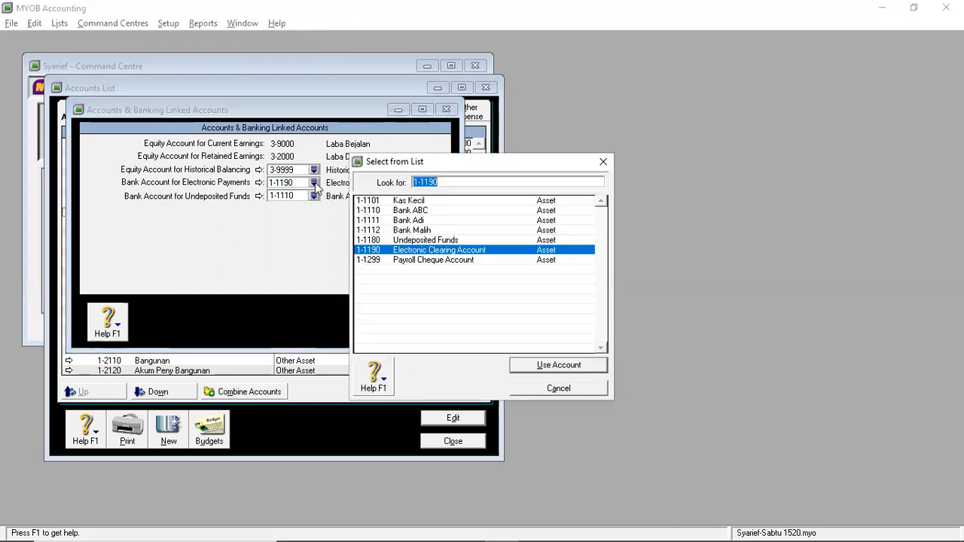
{"action": "left_click", "coordinate": [425, 220]}
{"action": "double_click", "coordinate": [425, 220]}
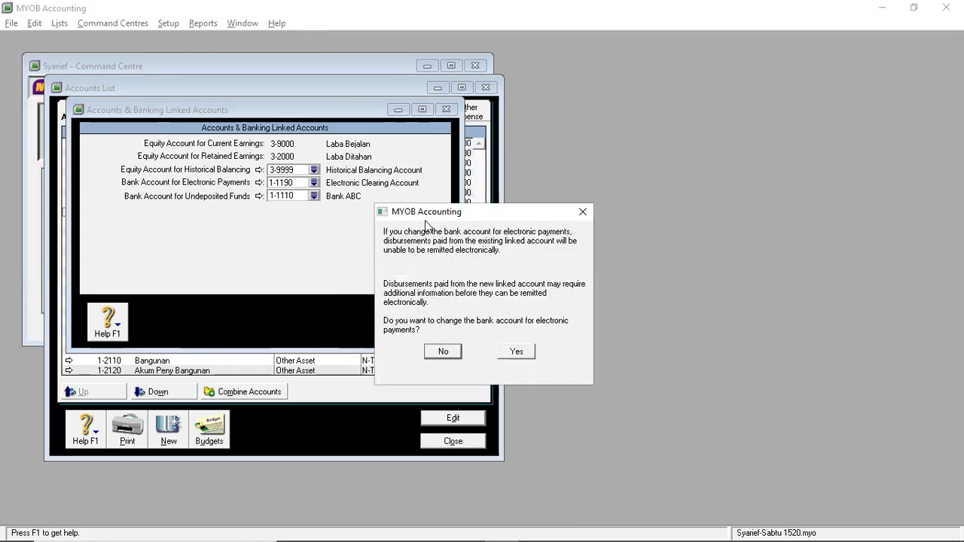
{"action": "left_click", "coordinate": [517, 353]}
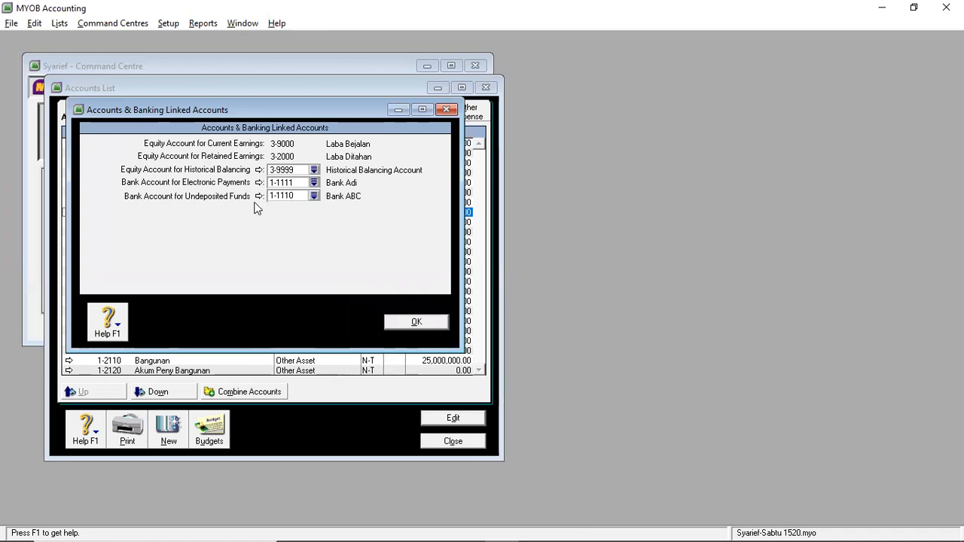
{"action": "left_click", "coordinate": [416, 322]}
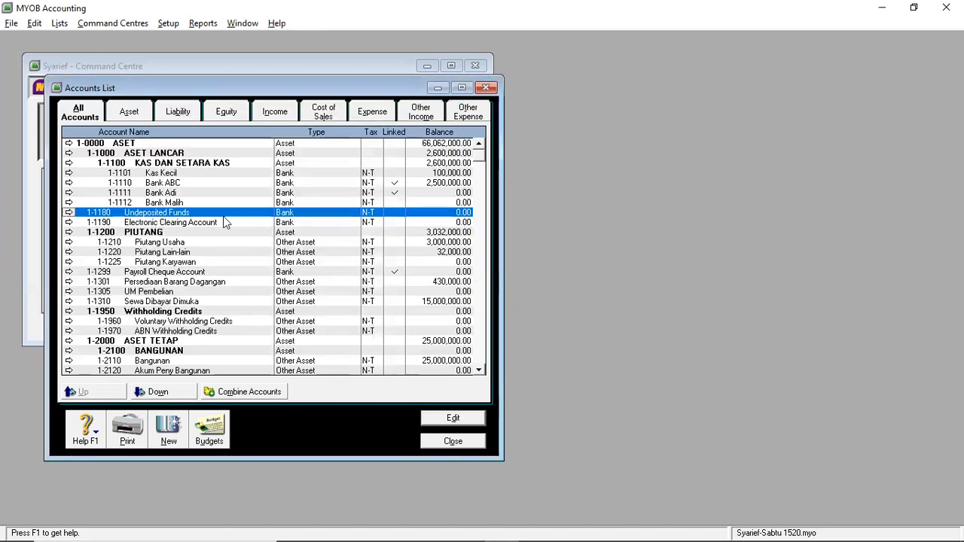
Step: Delete the 1-1180 Undeposited Funds account from its account record
{"action": "double_click", "coordinate": [393, 216]}
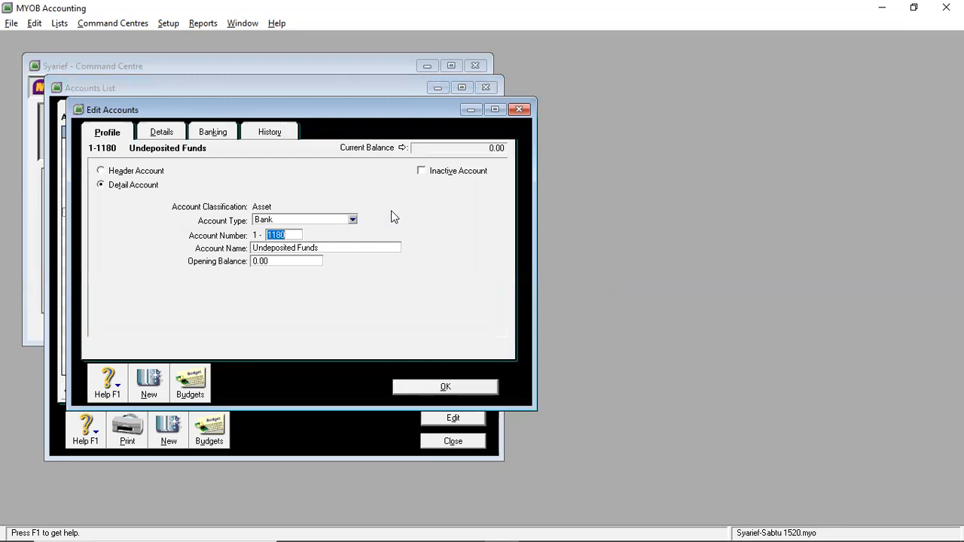
{"action": "left_click", "coordinate": [34, 22]}
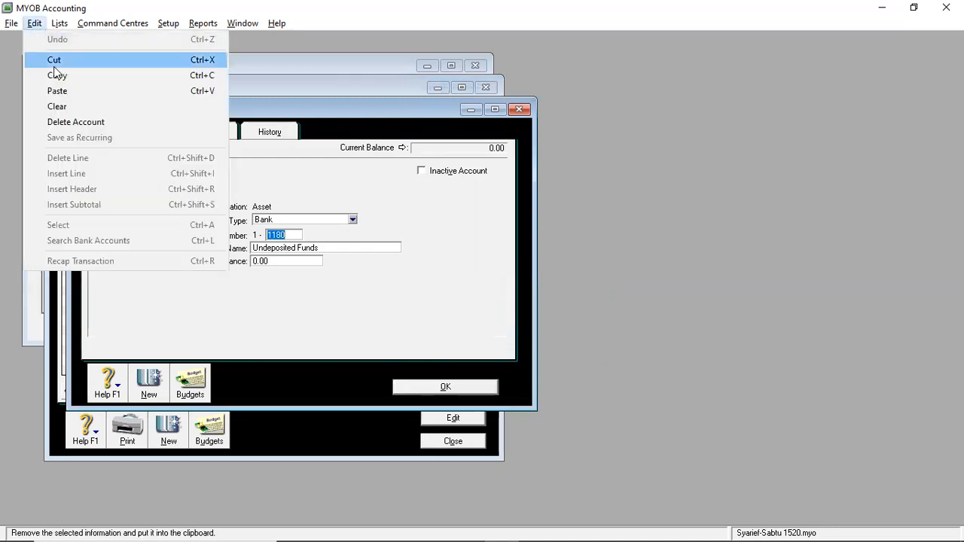
{"action": "left_click", "coordinate": [74, 121]}
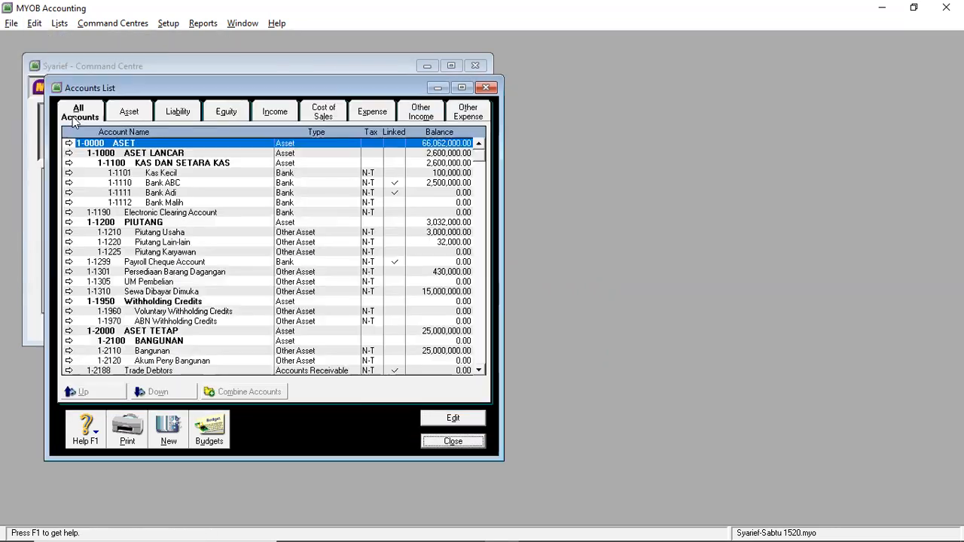
Step: Delete the 1-1190 Electronic Clearing Account from its account record
{"action": "double_click", "coordinate": [198, 214]}
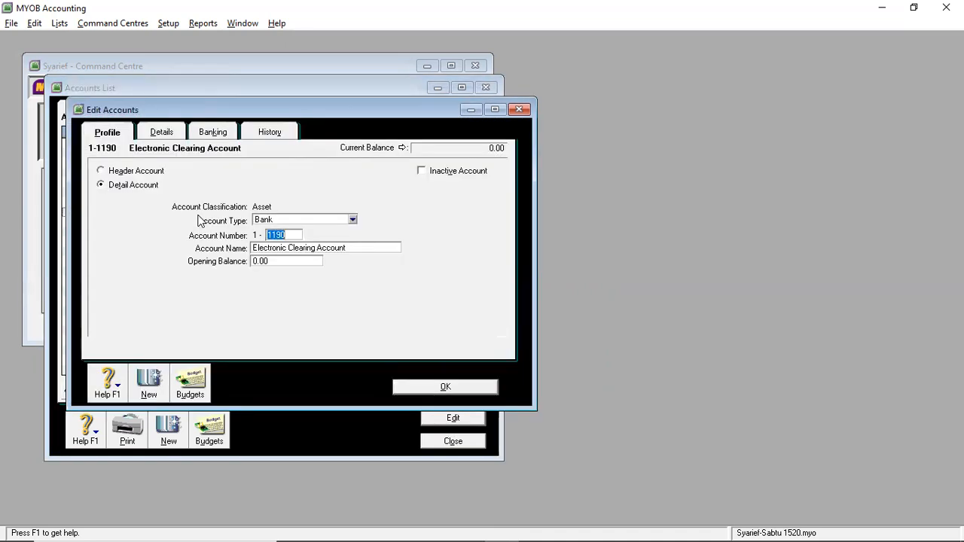
{"action": "left_click", "coordinate": [35, 26]}
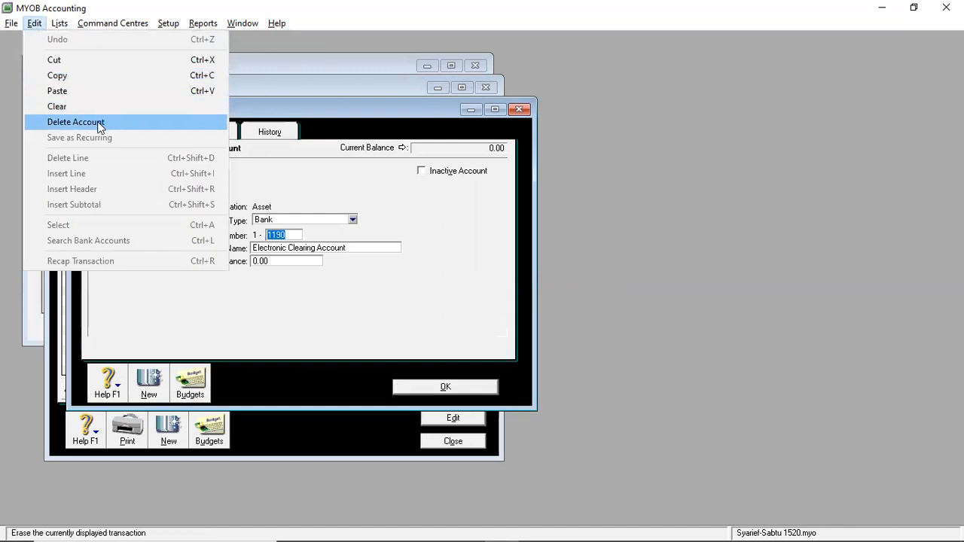
{"action": "left_click", "coordinate": [98, 124]}
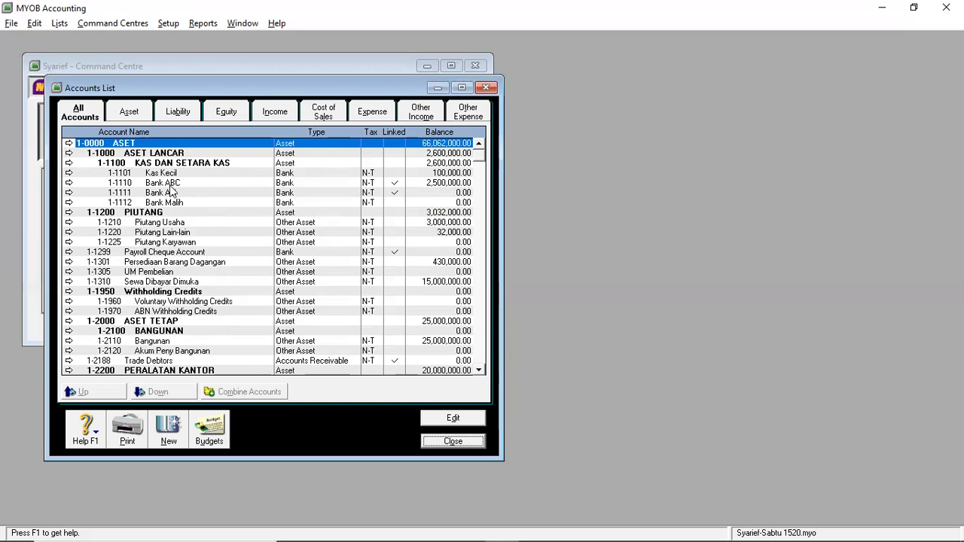
Step: Review the opening balance in the Kas Kecil account record and in the list of account opening balances
{"action": "double_click", "coordinate": [168, 176]}
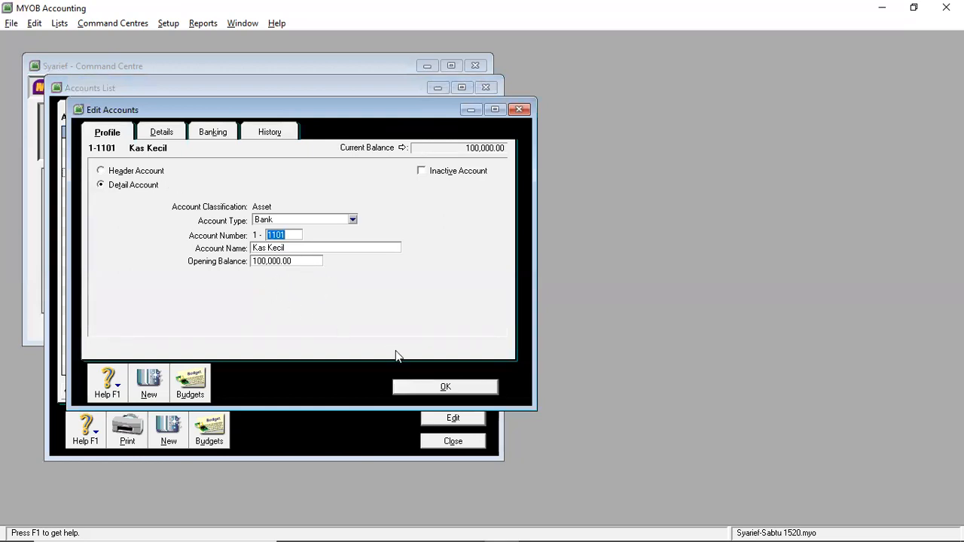
{"action": "left_click", "coordinate": [442, 387]}
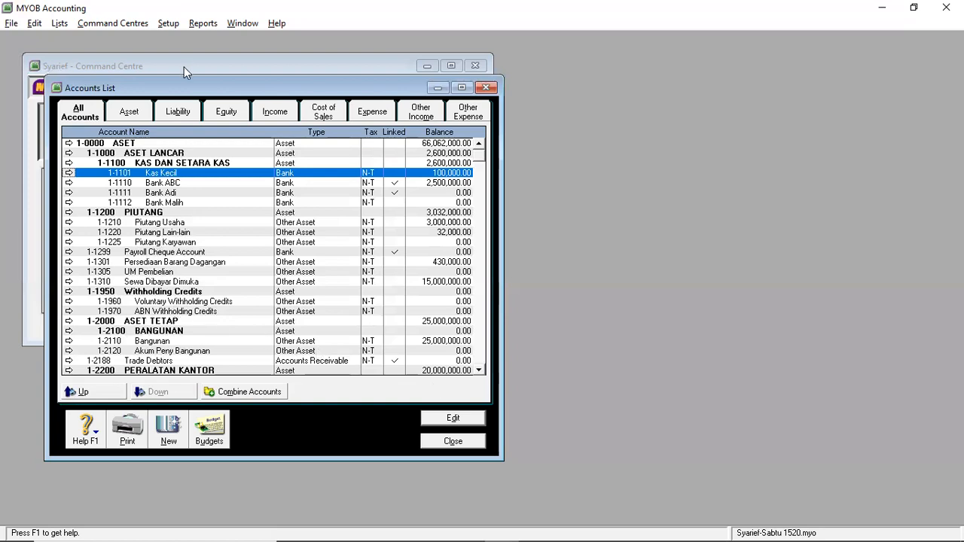
{"action": "left_click", "coordinate": [168, 25]}
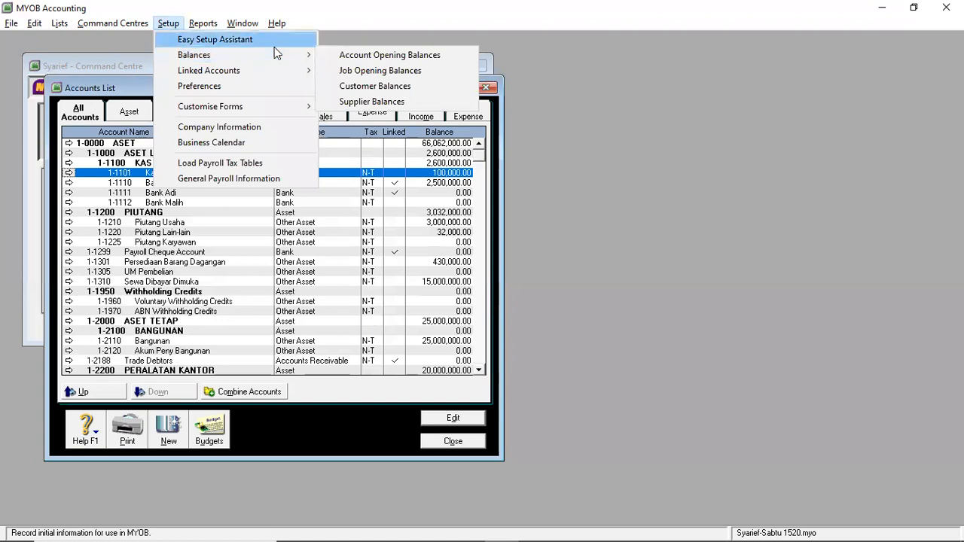
{"action": "left_click", "coordinate": [368, 57]}
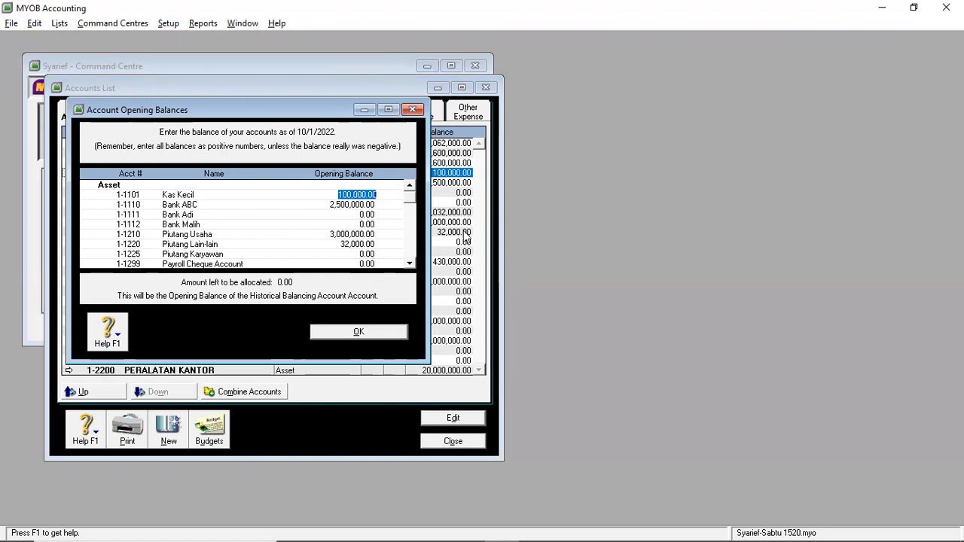
{"action": "double_click", "coordinate": [409, 263]}
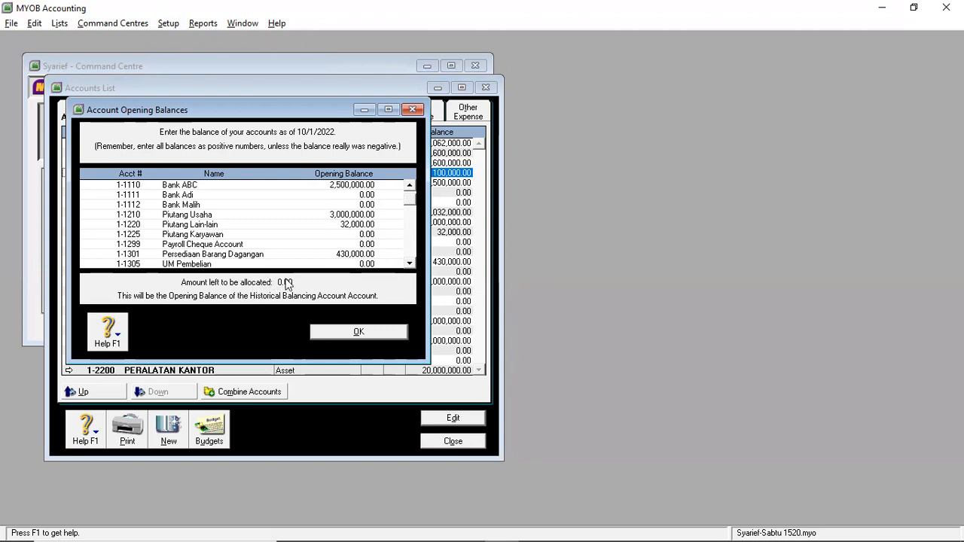
{"action": "left_click", "coordinate": [367, 330]}
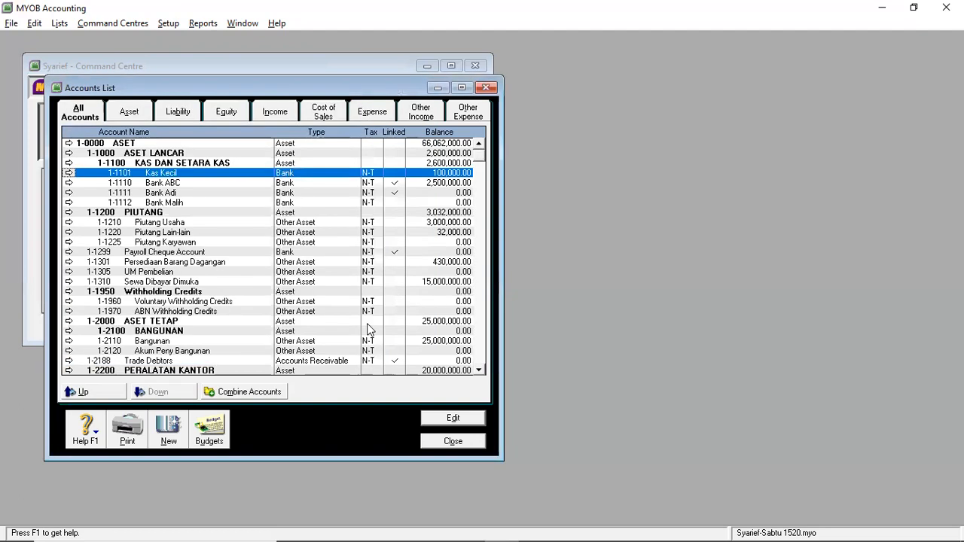
{"action": "key", "text": "alt"}
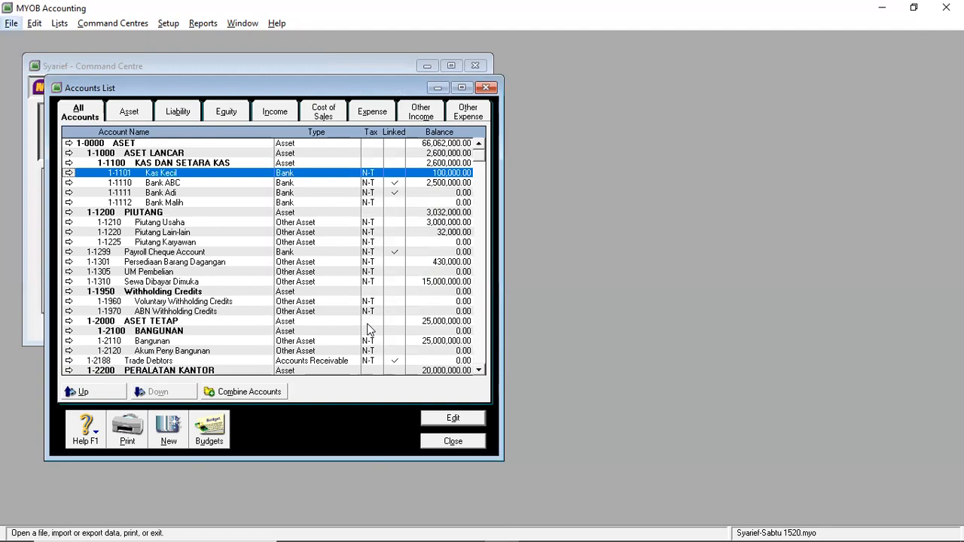
{"action": "key", "text": "alt"}
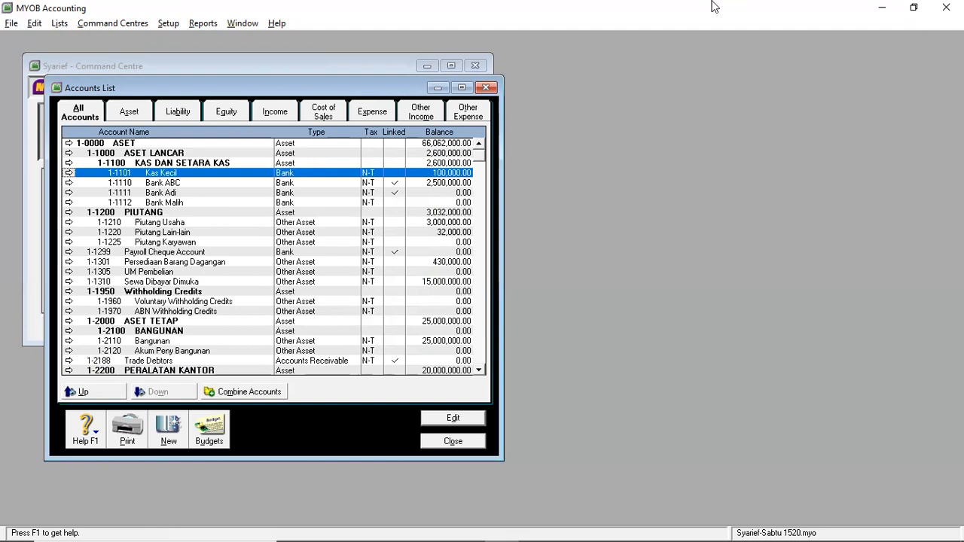
{"action": "key", "text": "alt"}
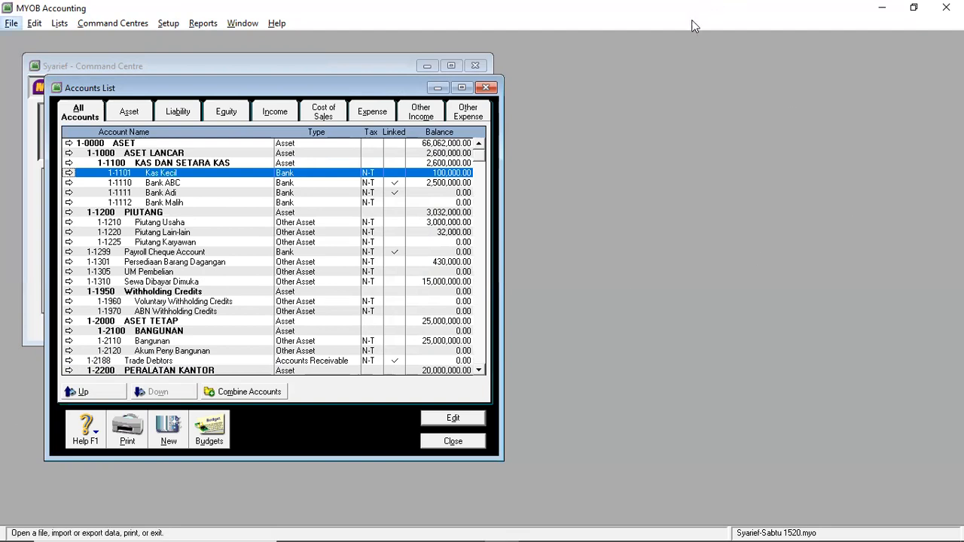